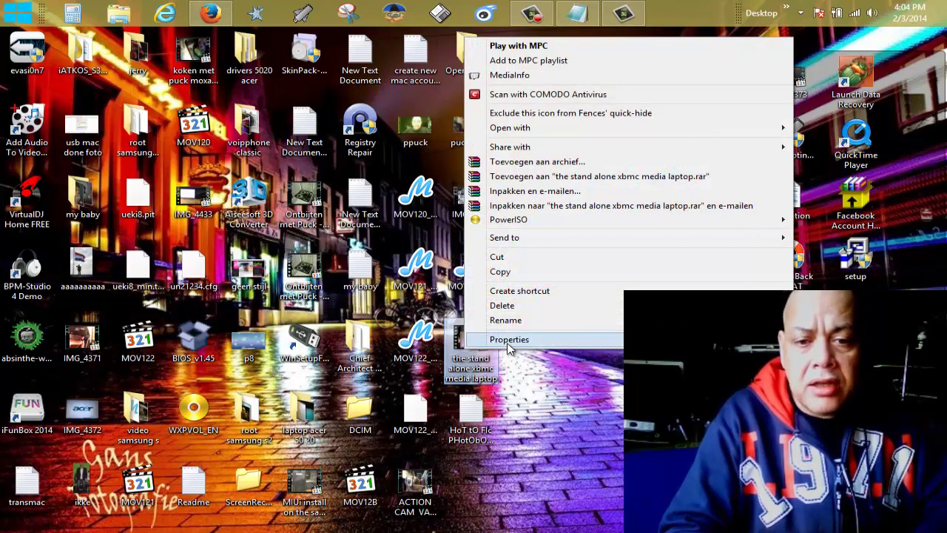
View the stand alone xbmc media laptop MP4's properties, note its 643 MB size, and cancel.
left_click(507, 339)
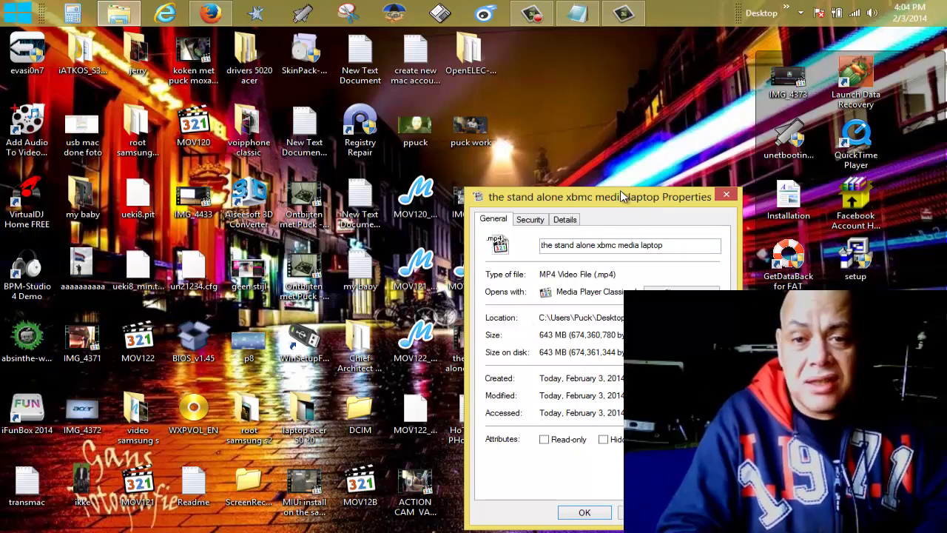
left_click_drag(622, 189, 567, 151)
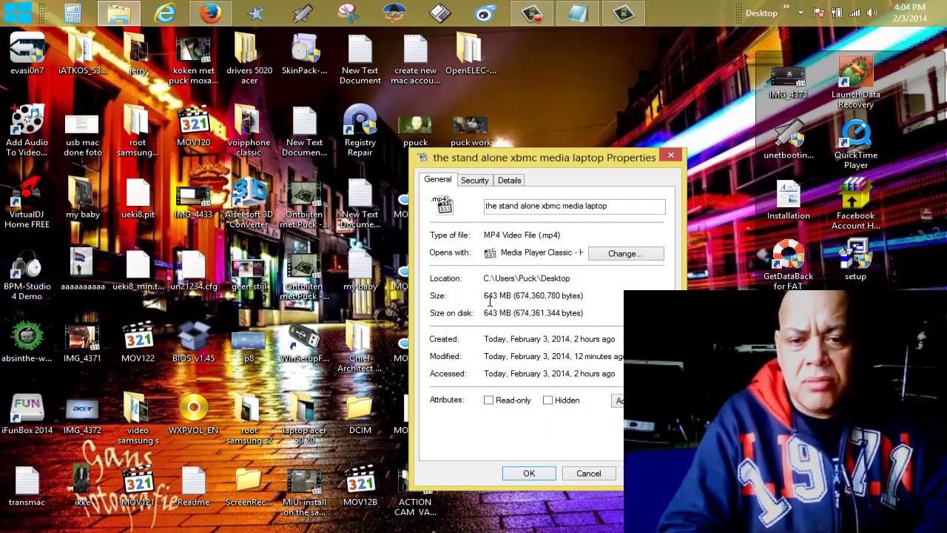
left_click_drag(510, 295, 484, 296)
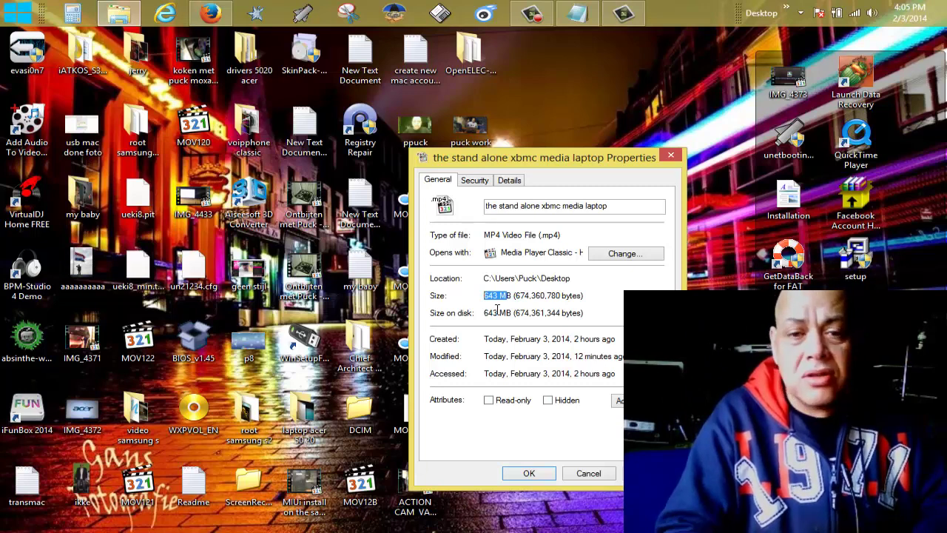
left_click(588, 473)
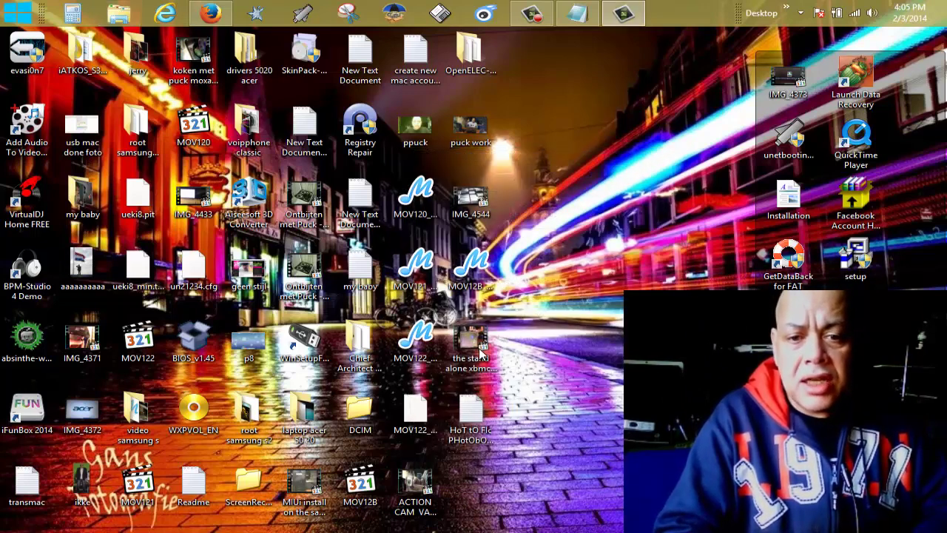
double_click(480, 348)
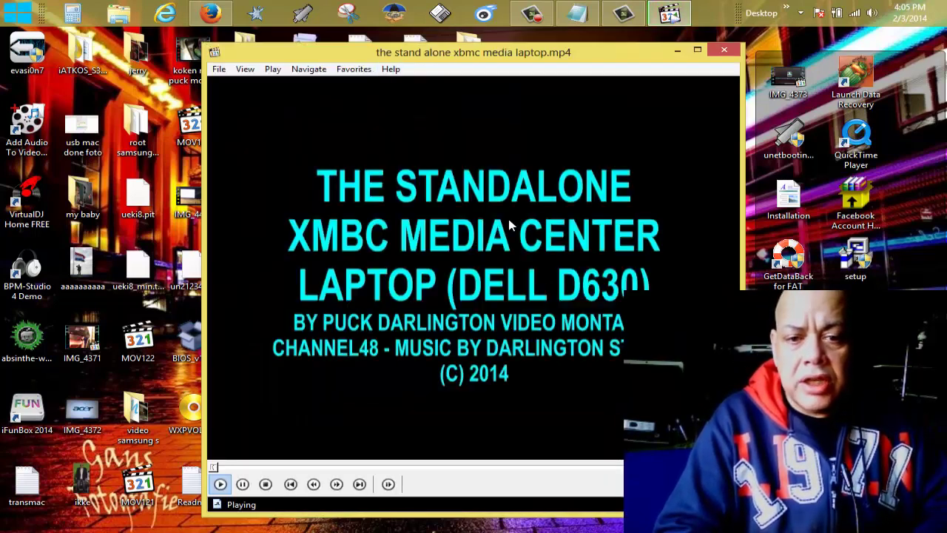
left_click(724, 49)
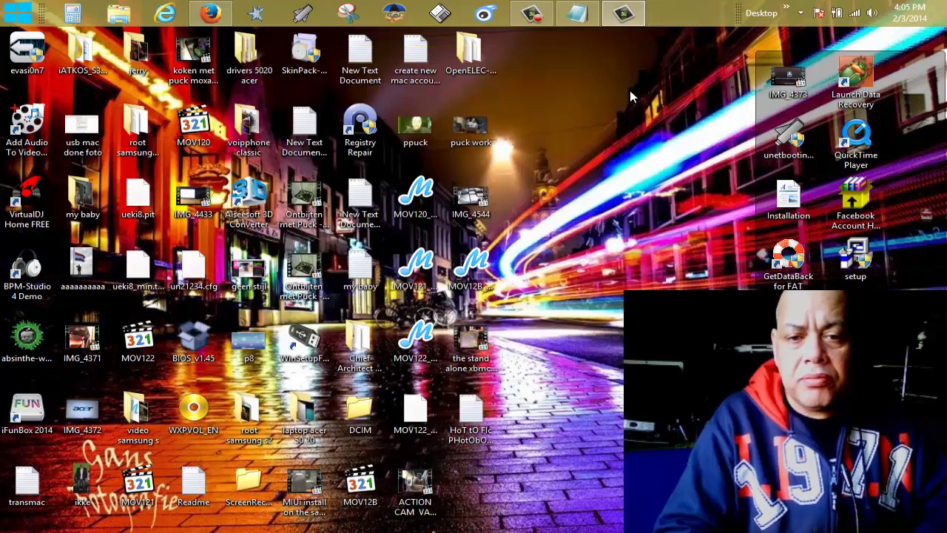
right_click(480, 347)
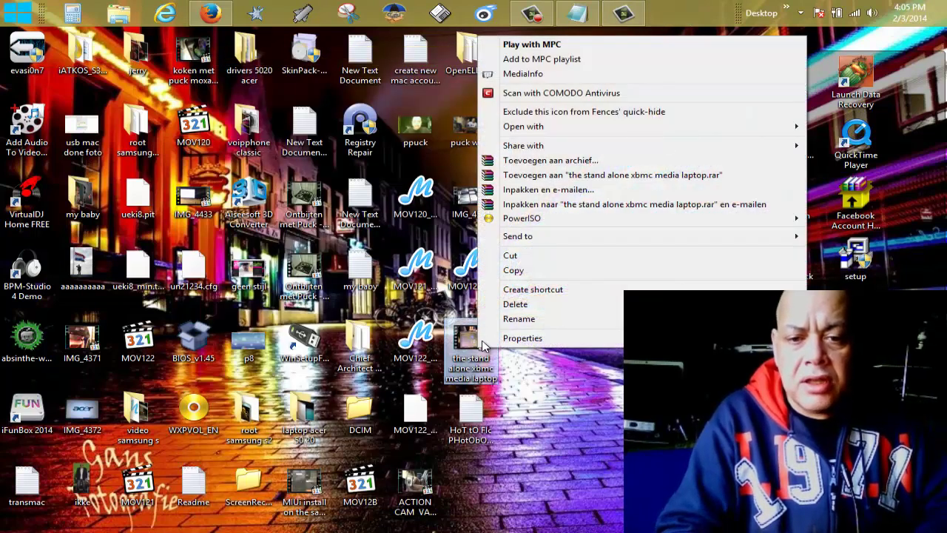
mouse_move(640, 131)
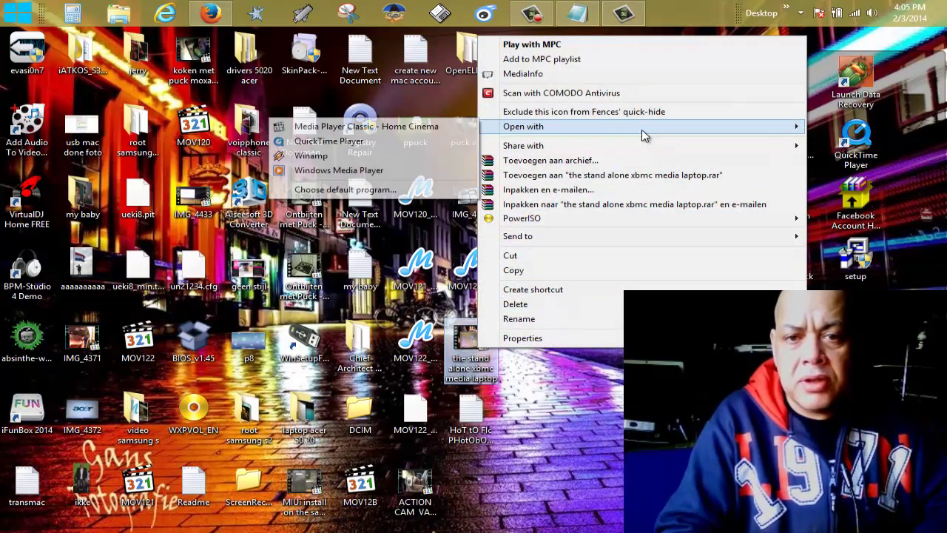
left_click(424, 191)
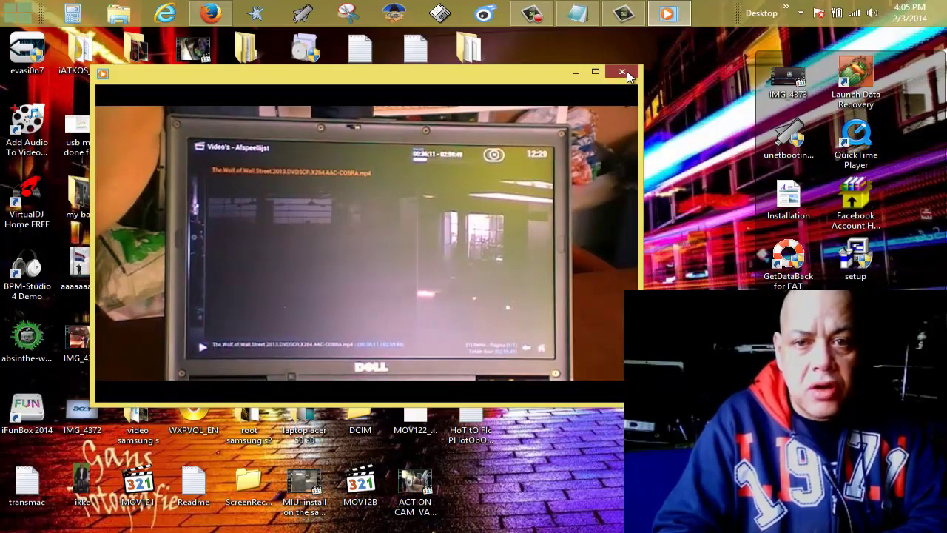
left_click(622, 71)
left_click(471, 342)
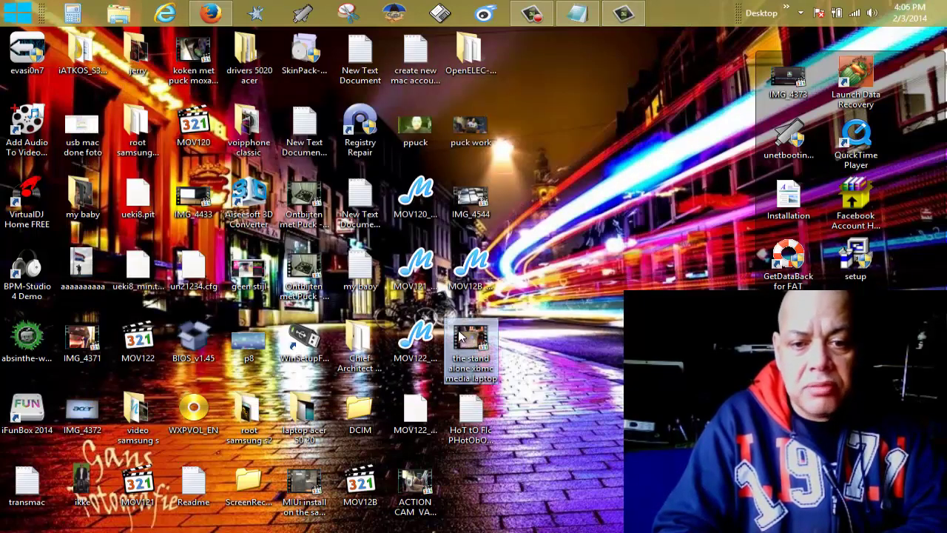
Launch Camtasia Studio and import stand alone xbmc media laptop.mp4 from the desktop into the Clip Bin.
left_click(622, 12)
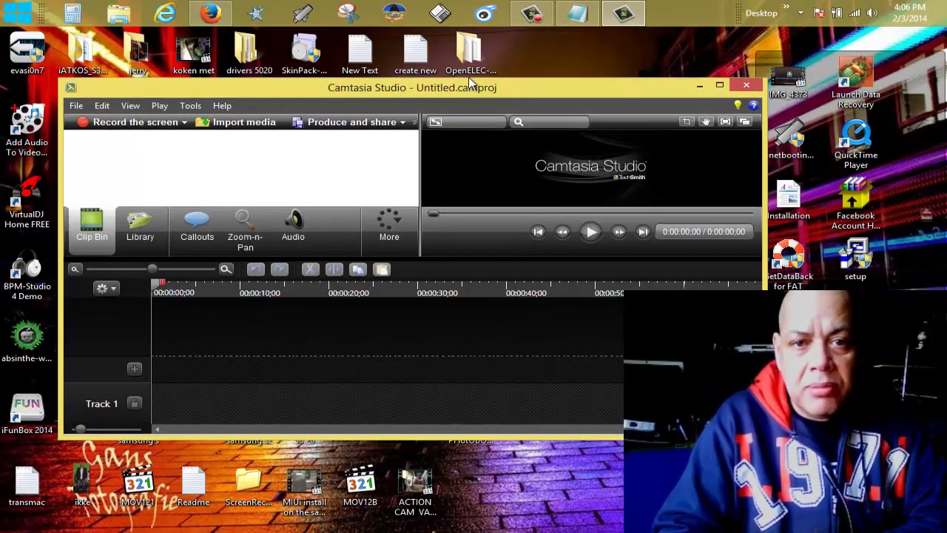
left_click_drag(476, 89, 904, 106)
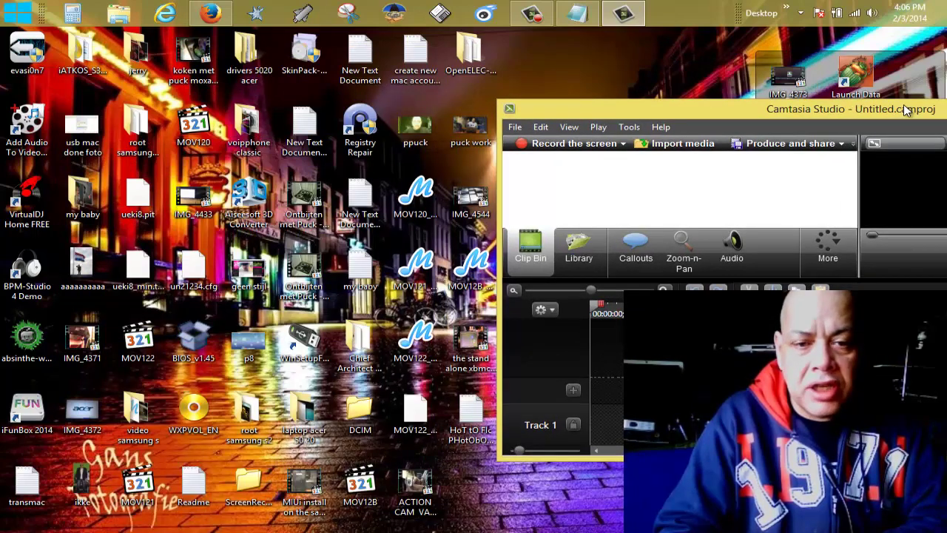
left_click(474, 355)
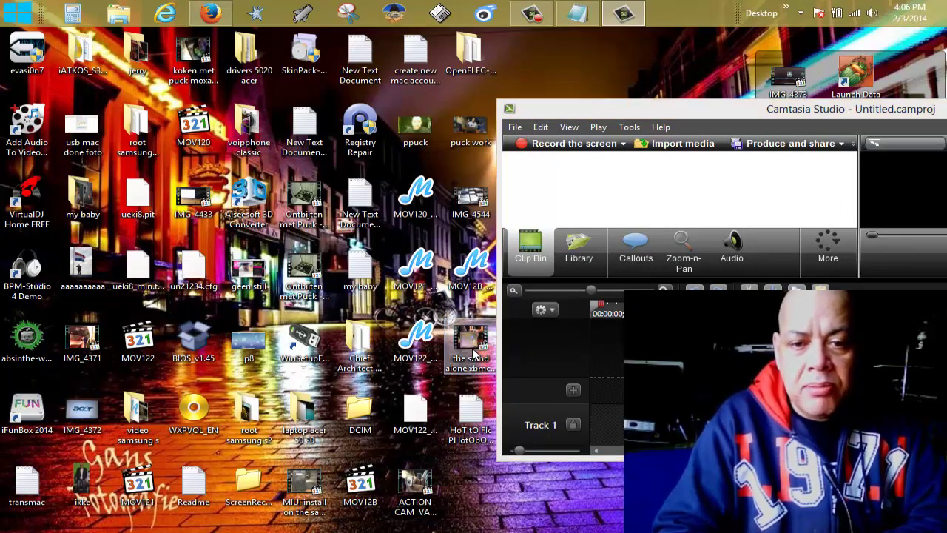
left_click_drag(480, 342, 592, 204)
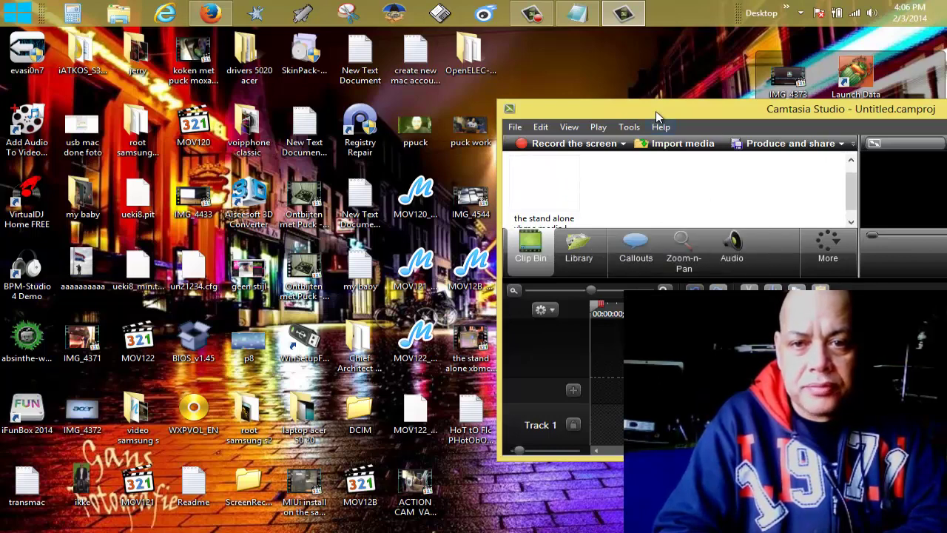
Maximize Camtasia and drop the imported clip onto Track 2 of the timeline.
double_click(655, 111)
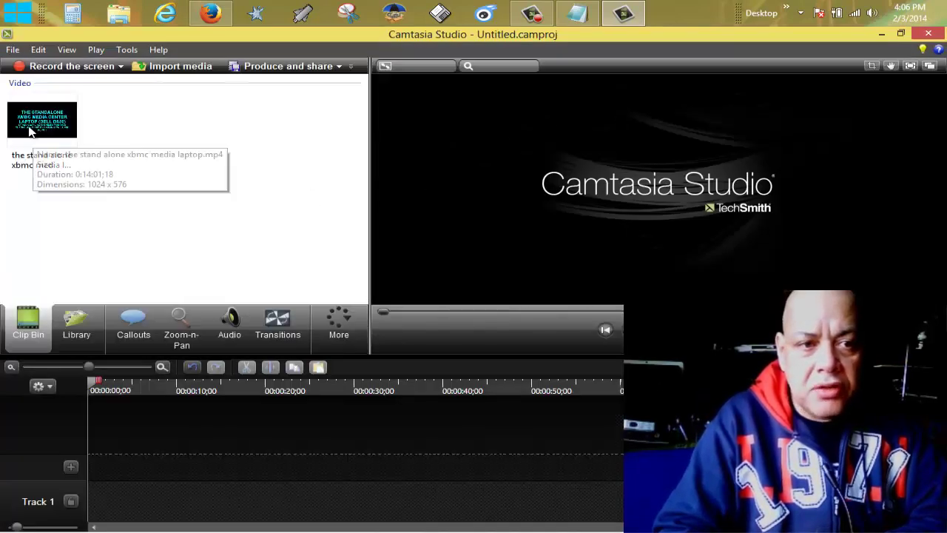
left_click_drag(38, 134, 121, 437)
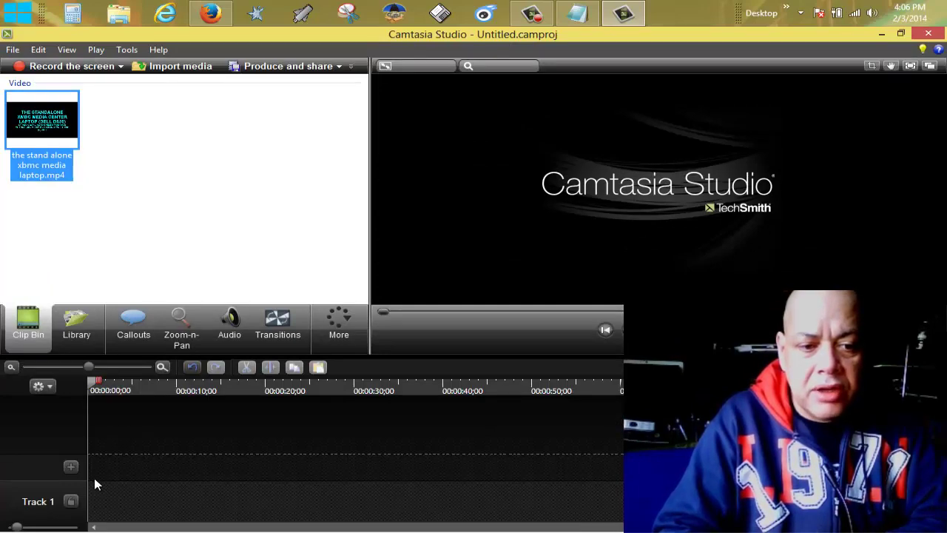
left_click_drag(99, 479, 101, 480)
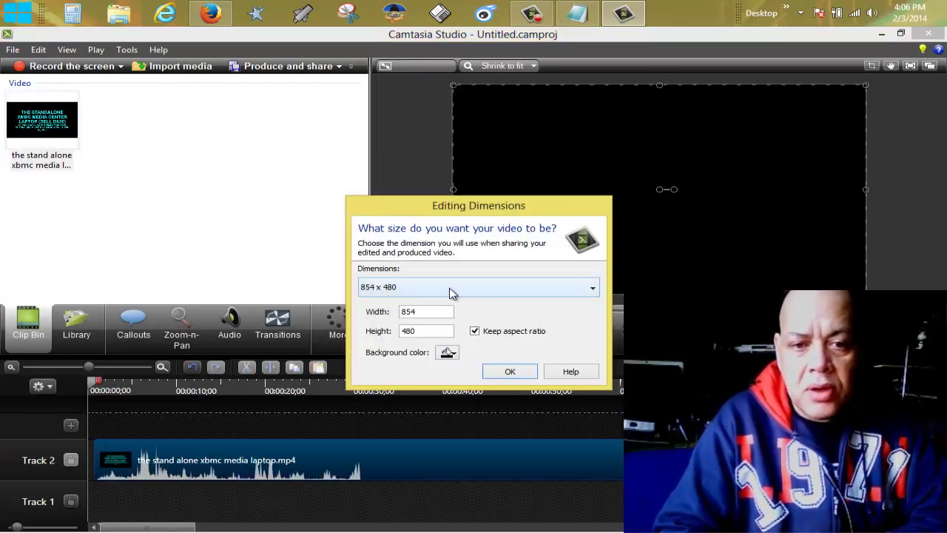
Choose 1280 x 720 from the Editing Dimensions dropdown and confirm.
left_click(437, 293)
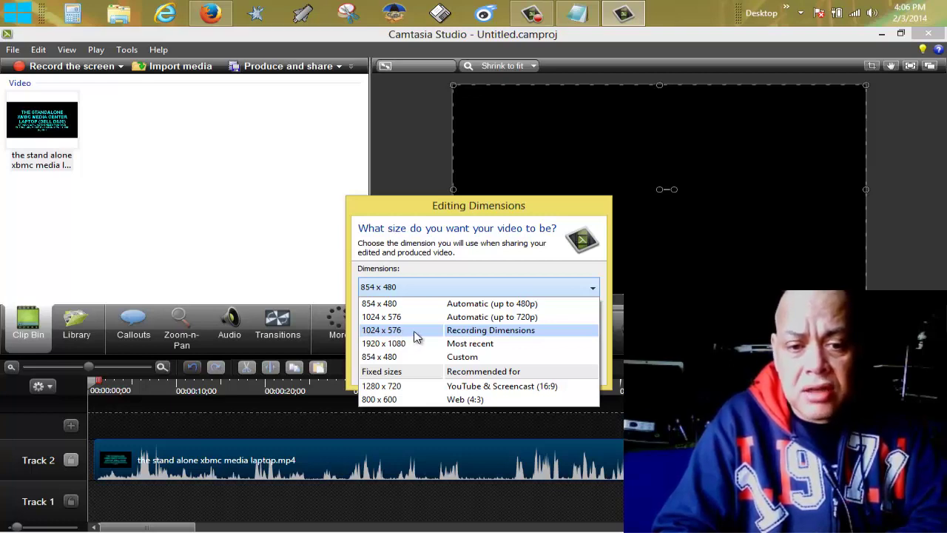
left_click(433, 389)
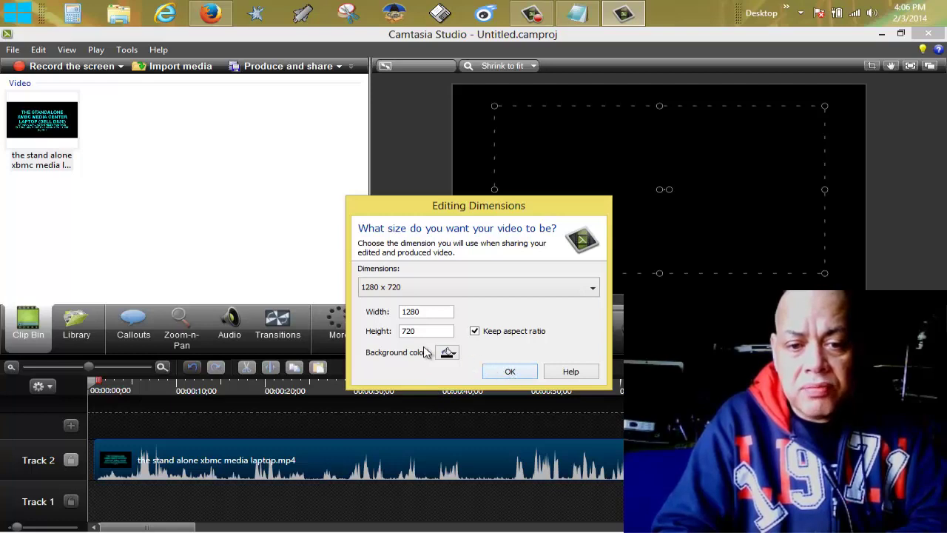
left_click(522, 372)
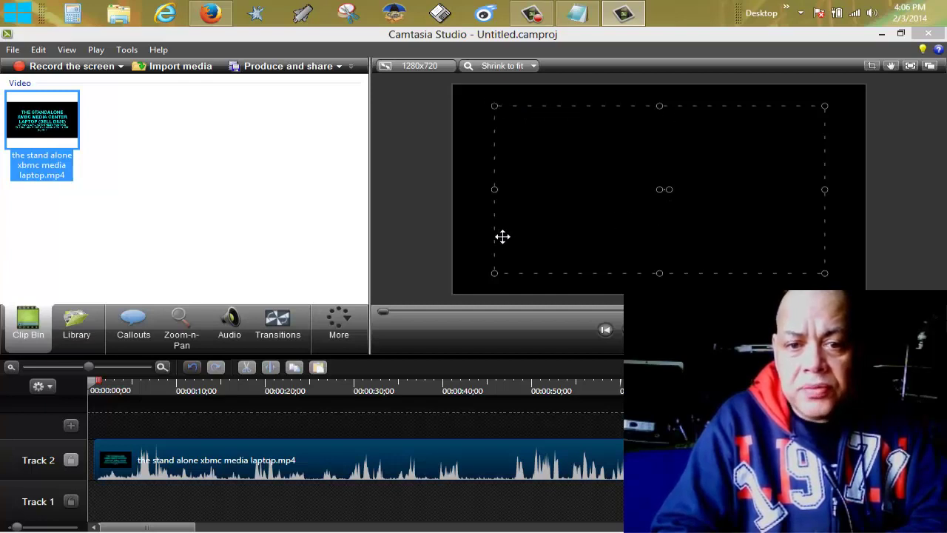
Stretch the clip to fill the 1280x720 canvas corners and move it to start at 0:00.
left_click_drag(493, 272, 453, 294)
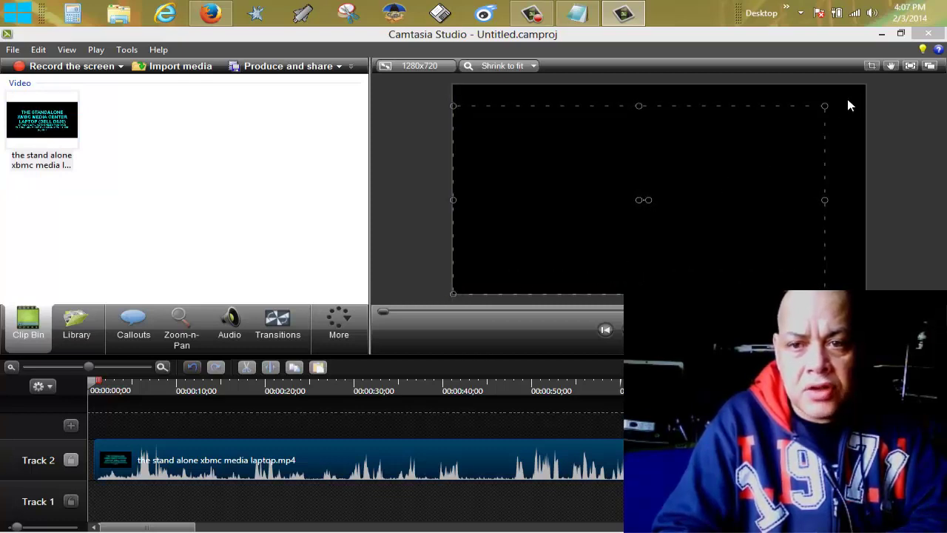
left_click_drag(823, 105, 854, 89)
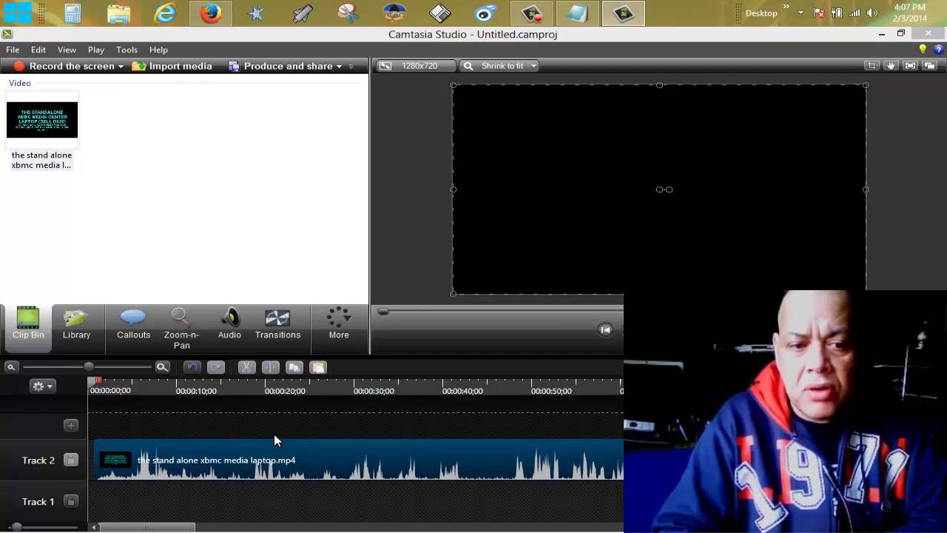
left_click_drag(246, 466, 204, 464)
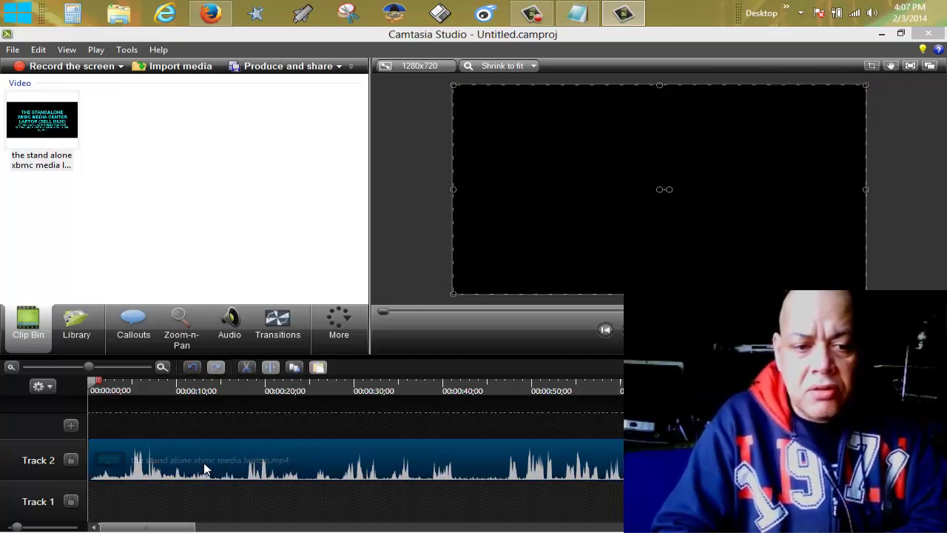
Preview the clip, zoom the timeline out, return the playhead to start, and choose File > Produce and share.
left_click(187, 390)
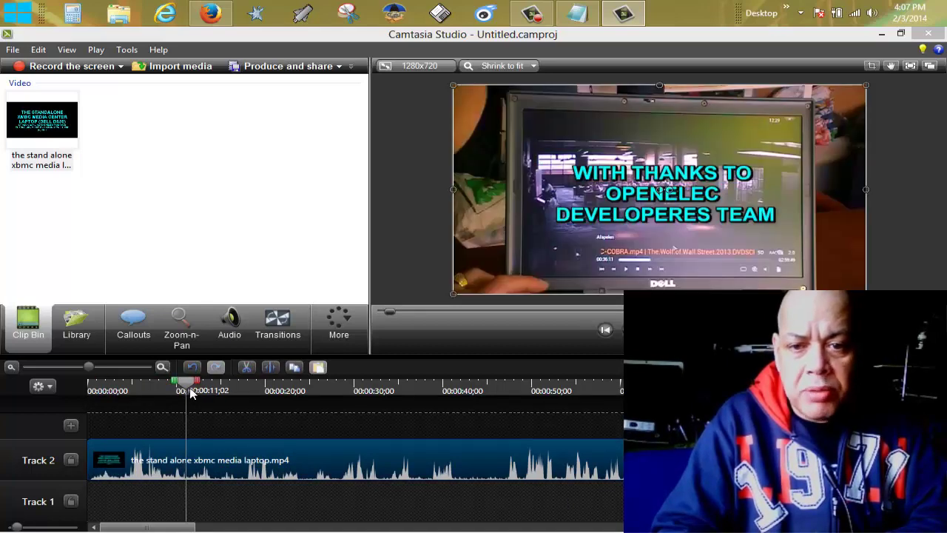
left_click(385, 399)
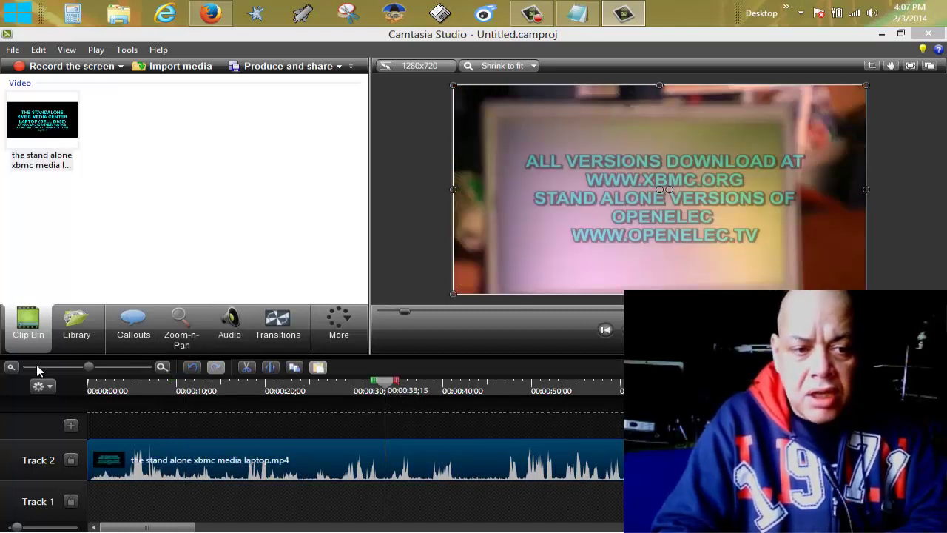
left_click(11, 367)
left_click(11, 367)
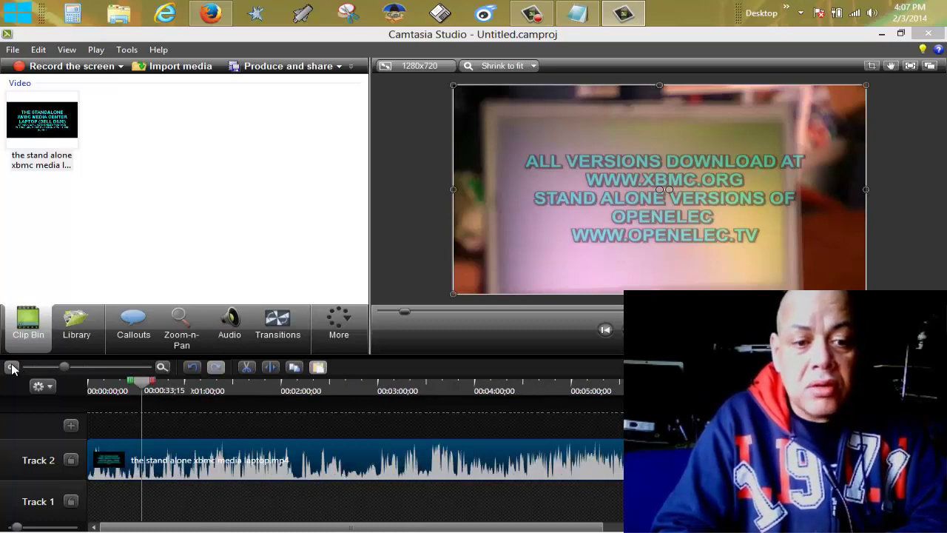
left_click(11, 366)
left_click(11, 366)
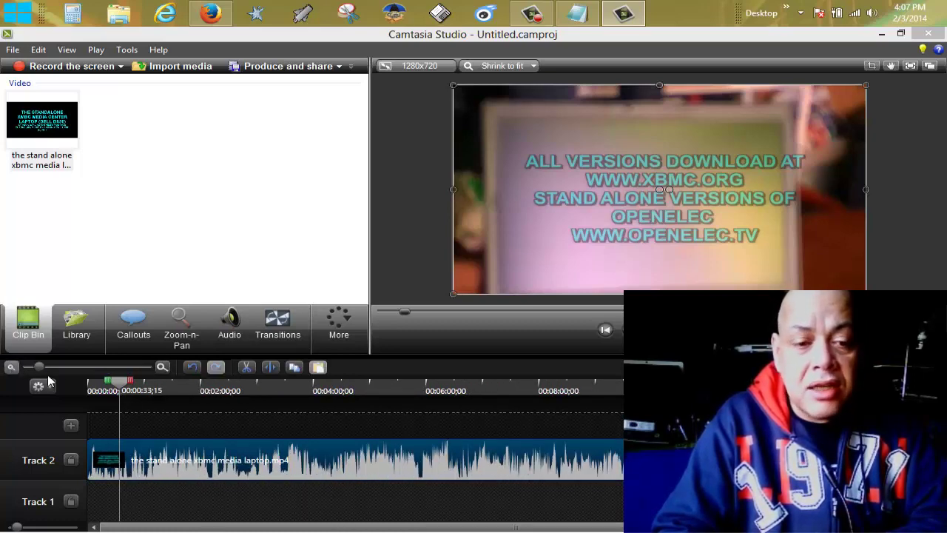
key("ctrl+Home")
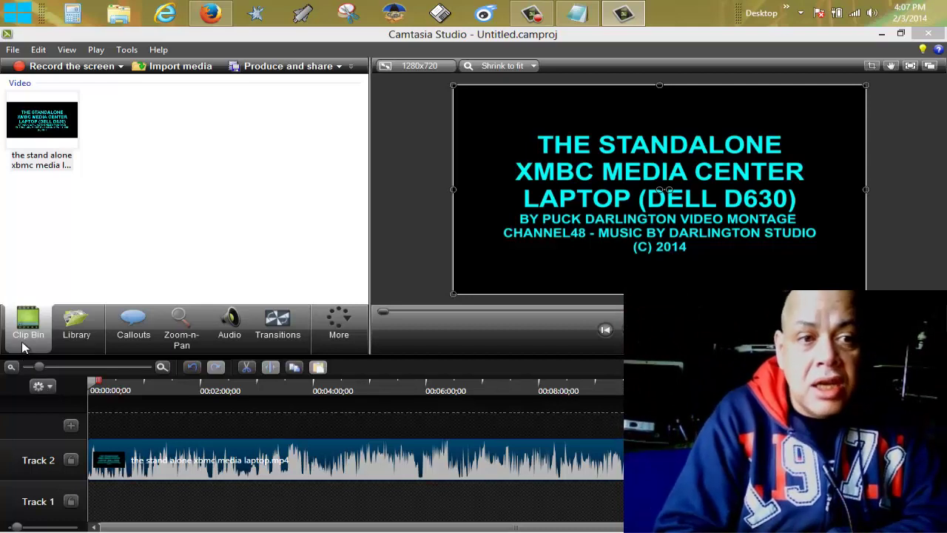
left_click(11, 49)
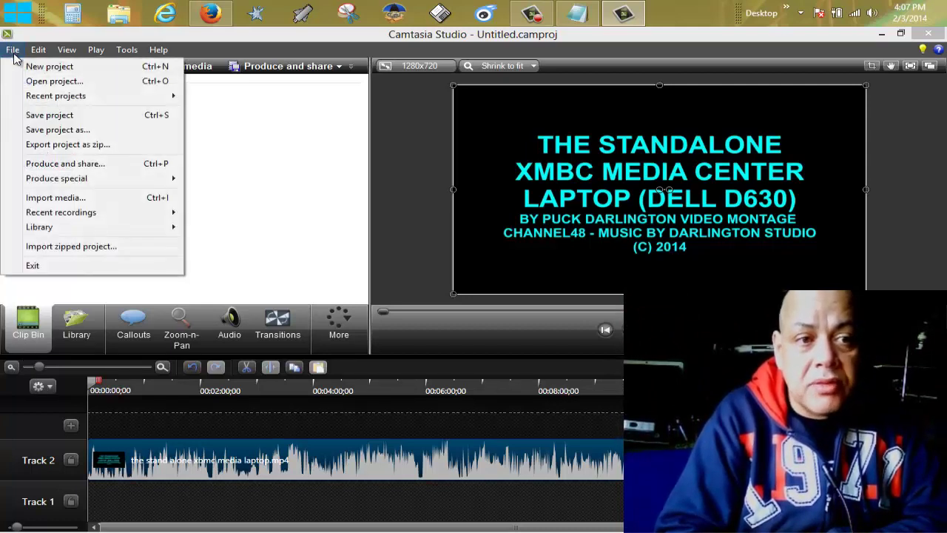
left_click(111, 165)
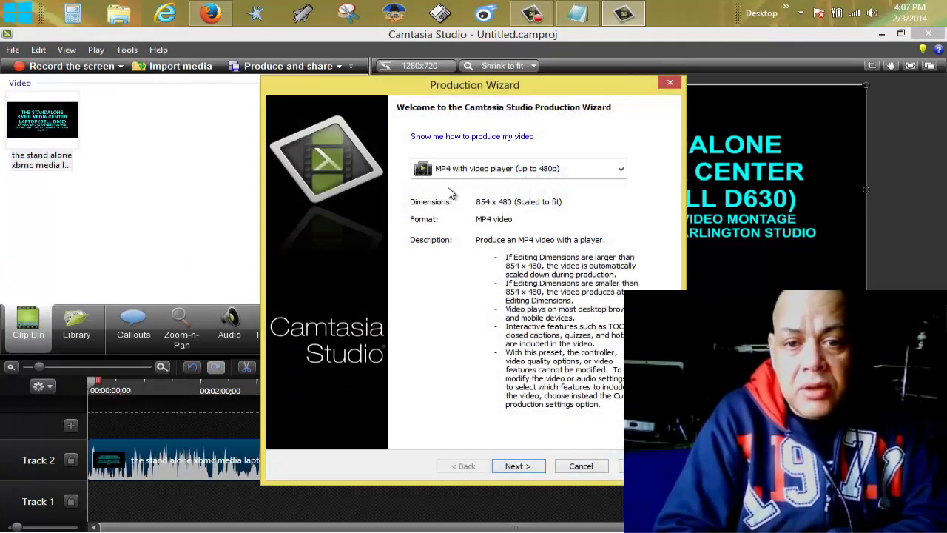
Select the 'MP4 only (up to 720p)' production preset and continue to the save page.
left_click(475, 176)
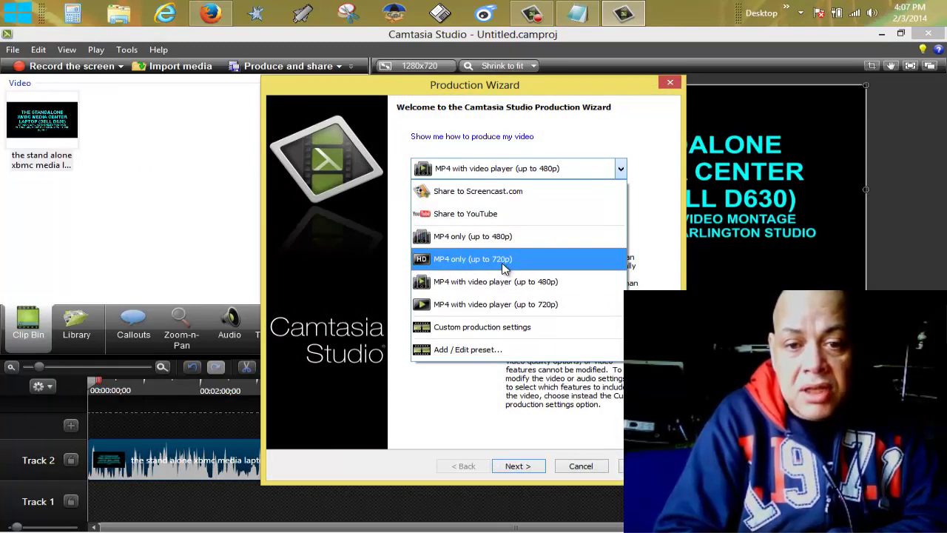
left_click(510, 265)
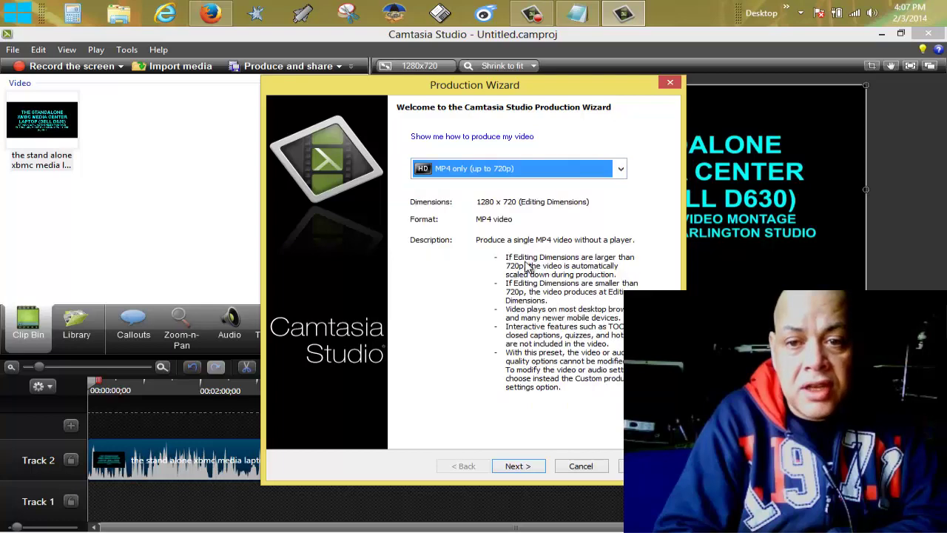
left_click(518, 468)
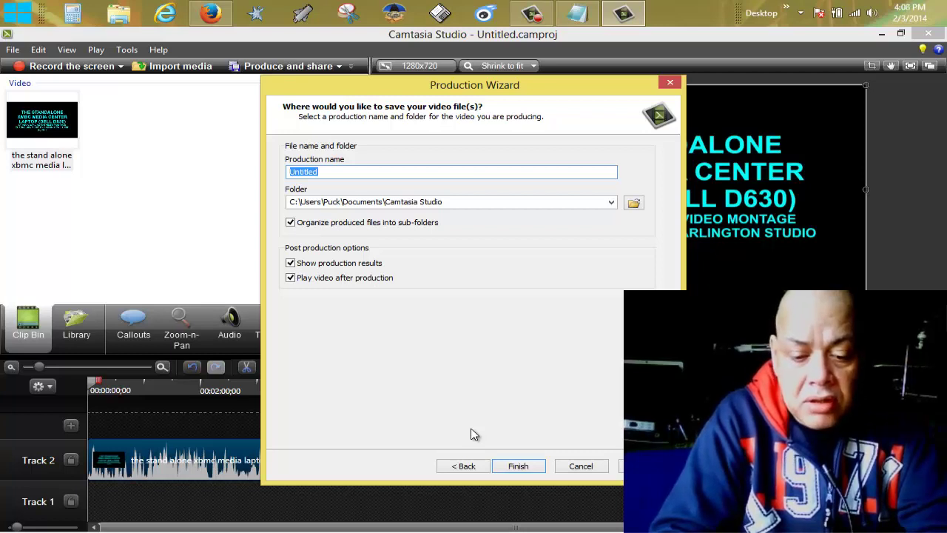
Name the production 'STANDALONE XBMC PLAYER POWERED BY DELL' and finish to start rendering.
type("STANDALONE XB")
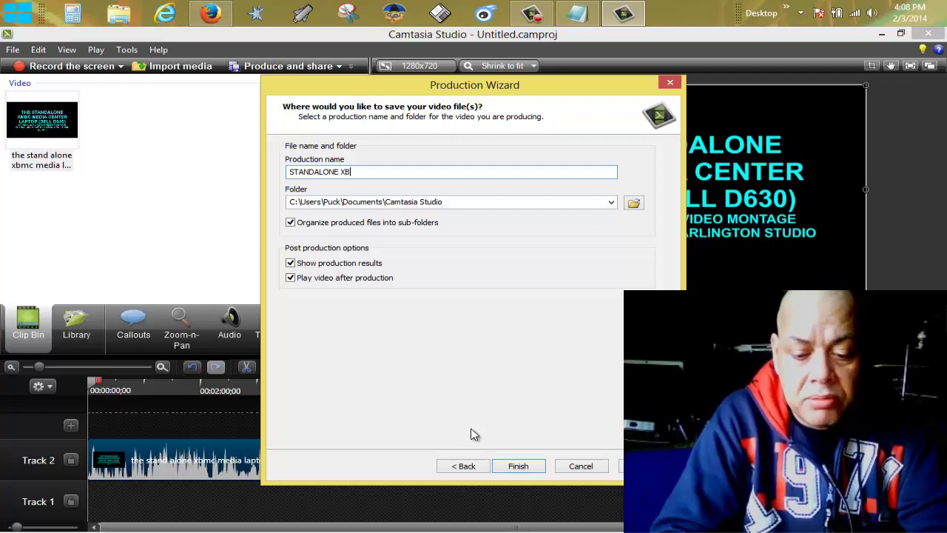
type("MC PLAYER")
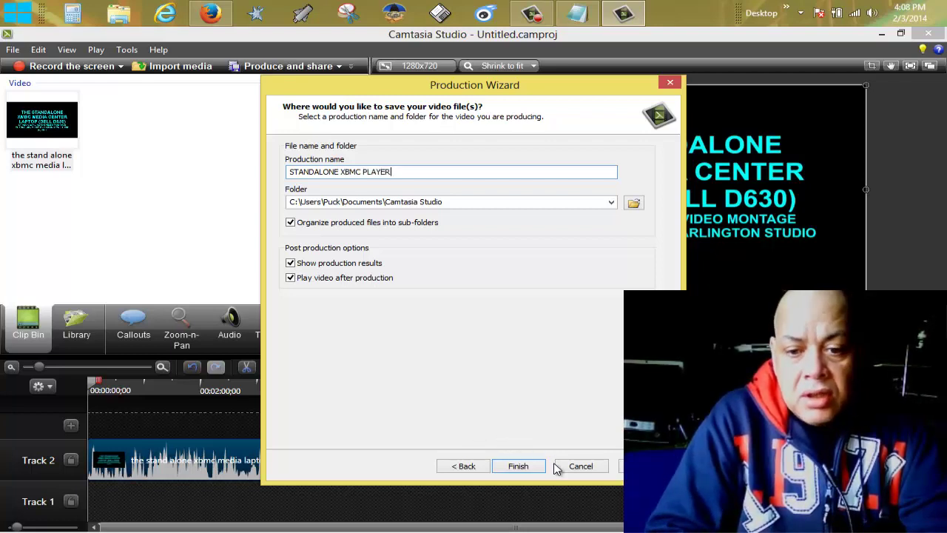
type(" P")
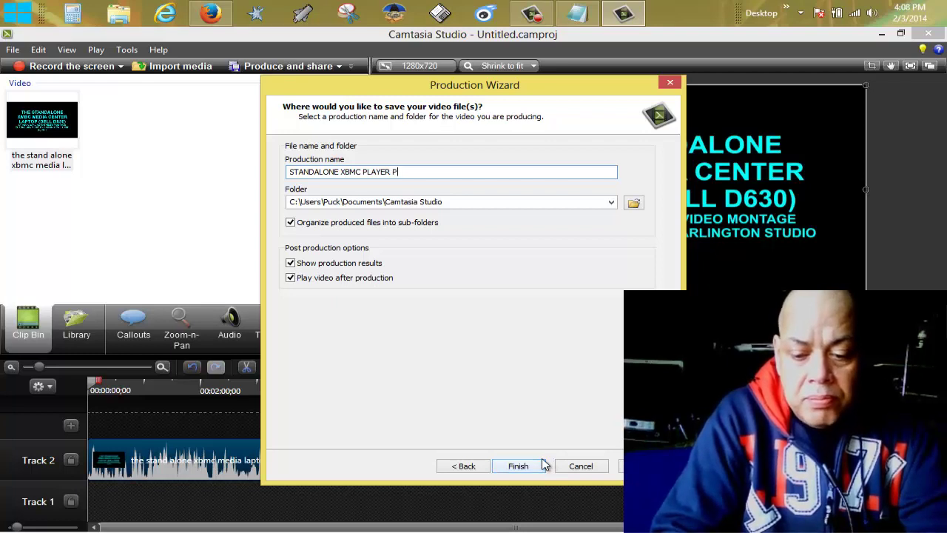
type("OWERED BY")
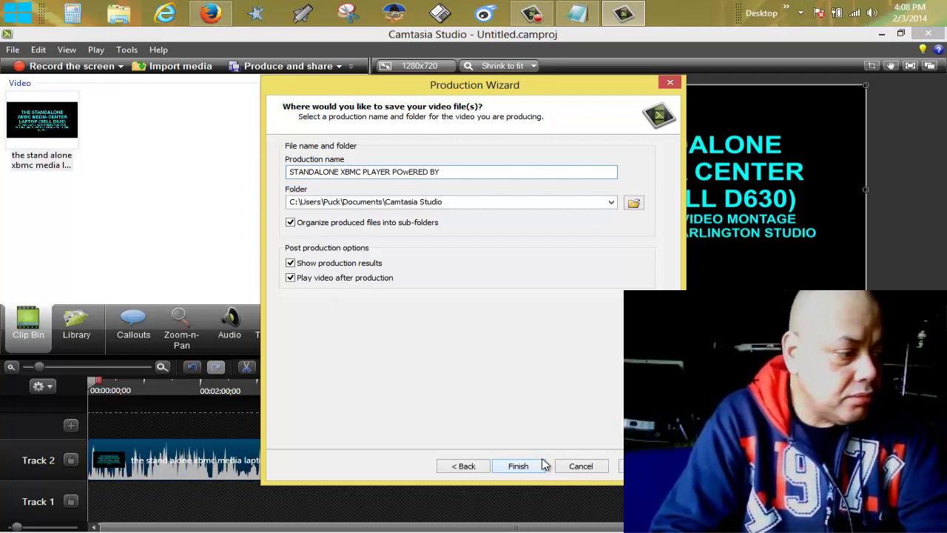
type(" DELL")
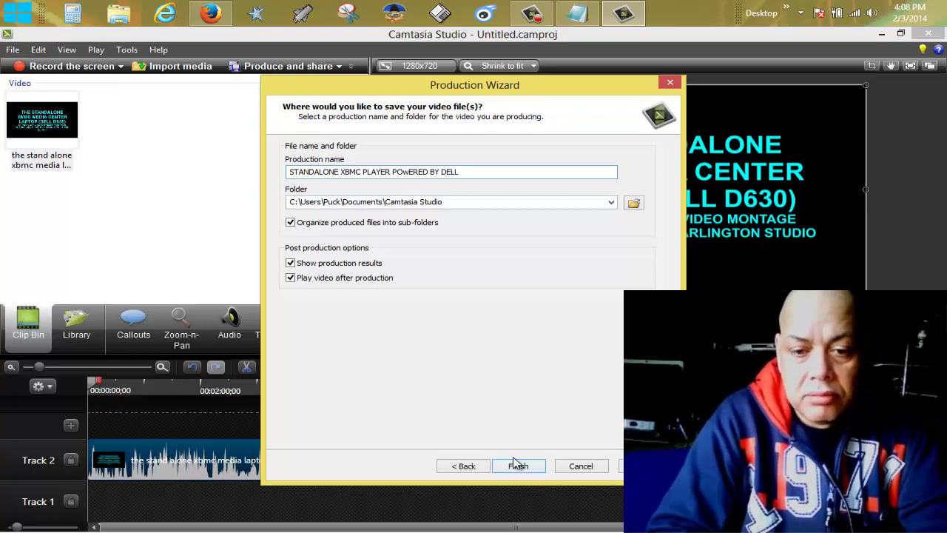
left_click(516, 465)
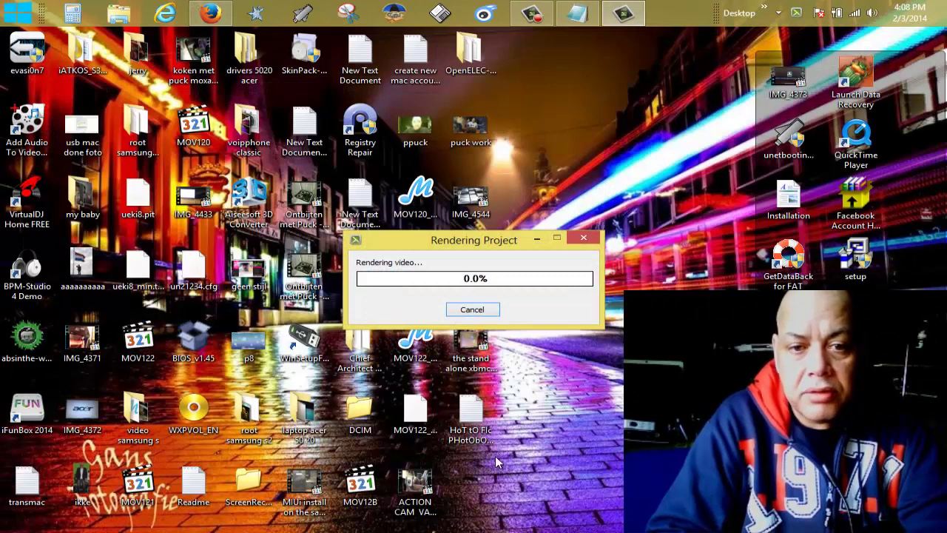
Move the Rendering Project progress window aside during rendering and bring Firefox to the front.
left_click_drag(496, 240, 622, 114)
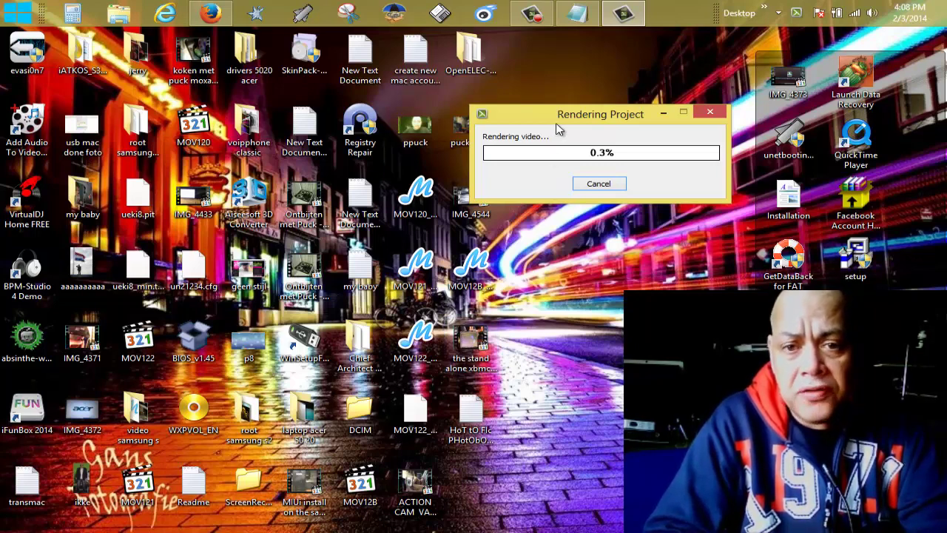
left_click_drag(558, 127, 581, 127)
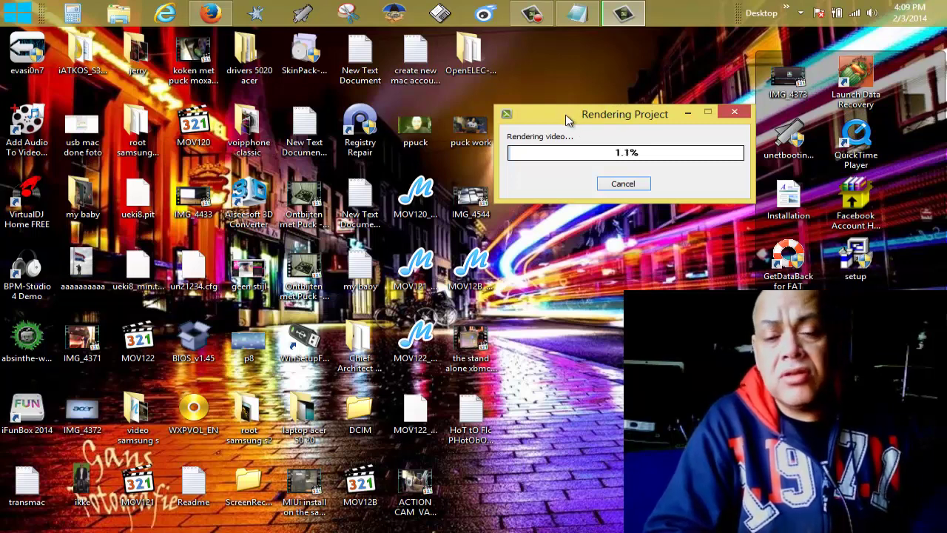
left_click_drag(566, 118, 419, 157)
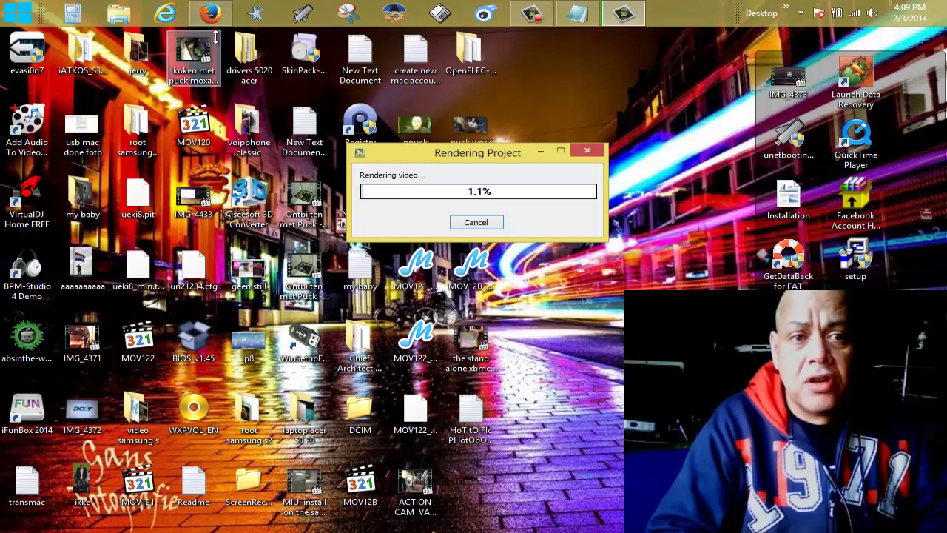
left_click(211, 11)
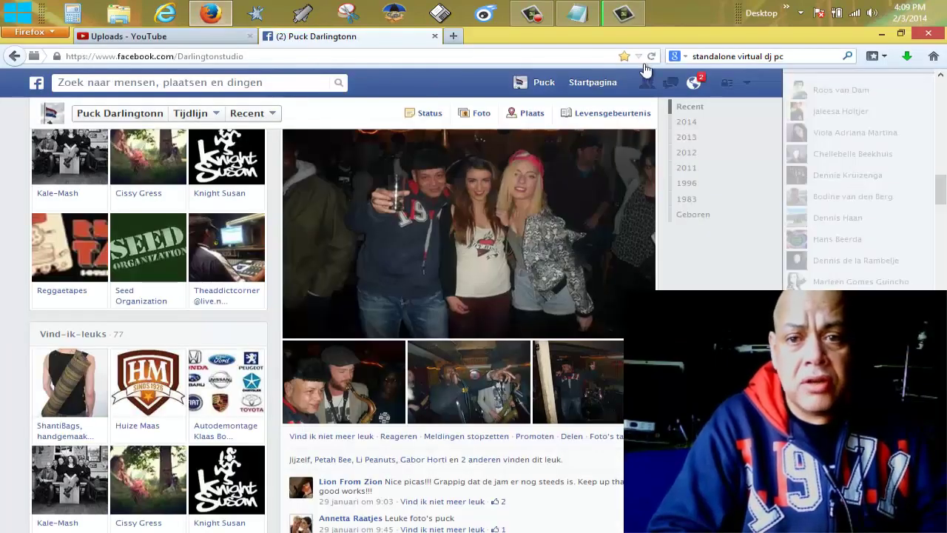
Search Google for 'CaMtaSia' and open the 'TechSmith | Camtasia' product page.
left_click(808, 57)
type("CaMtaSia")
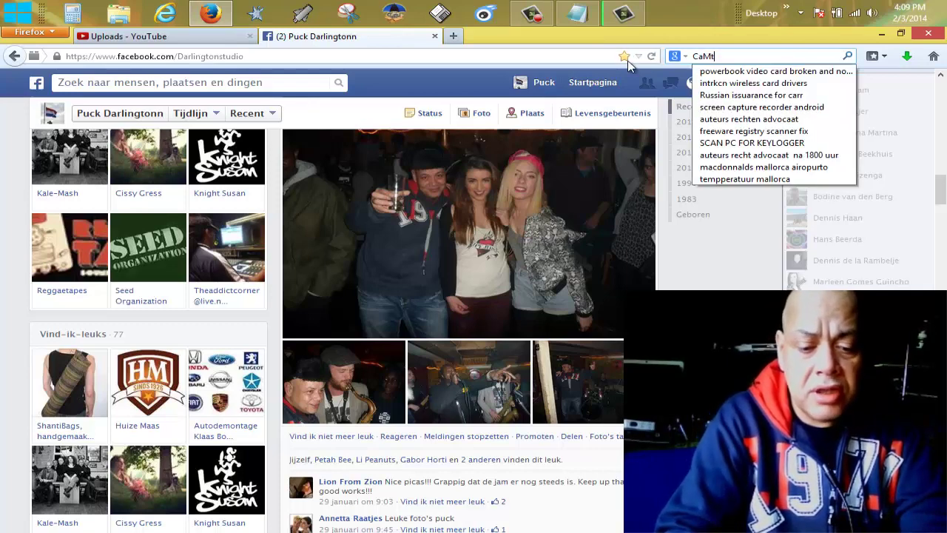
key("Return")
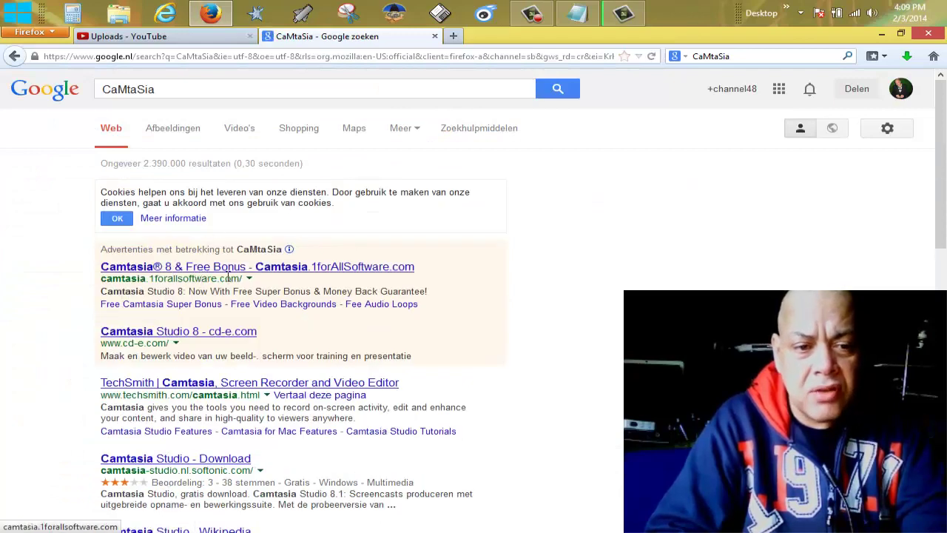
left_click(164, 384)
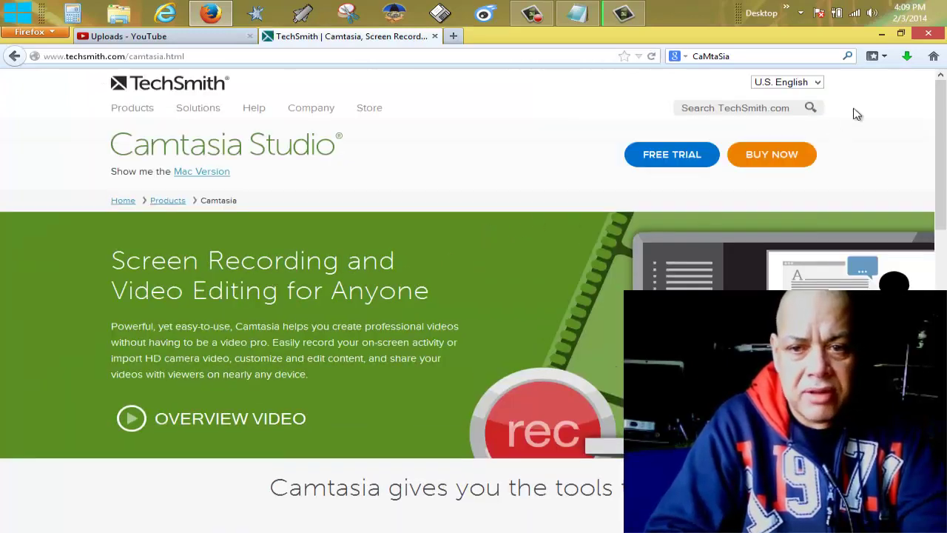
Open the Camtasia free trial page and keep the Windows version selected.
left_click(688, 164)
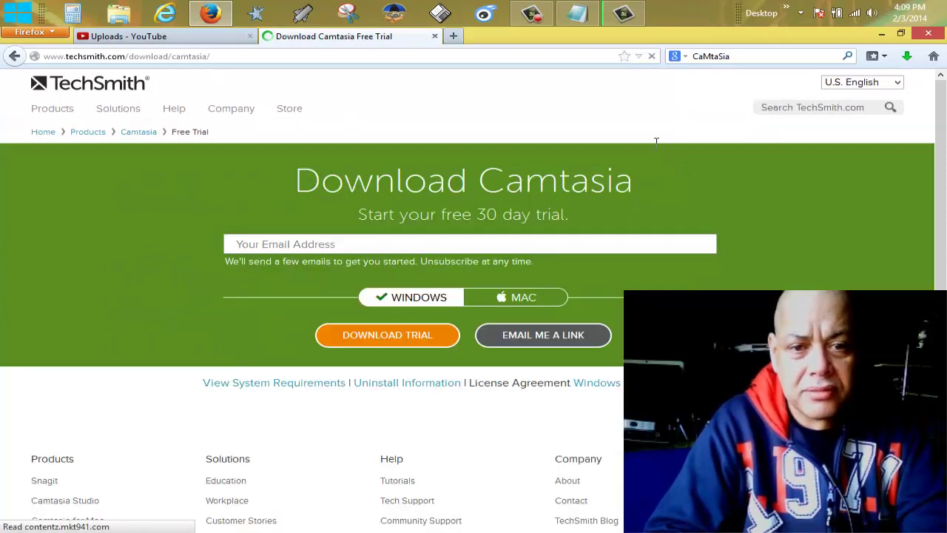
left_click(515, 299)
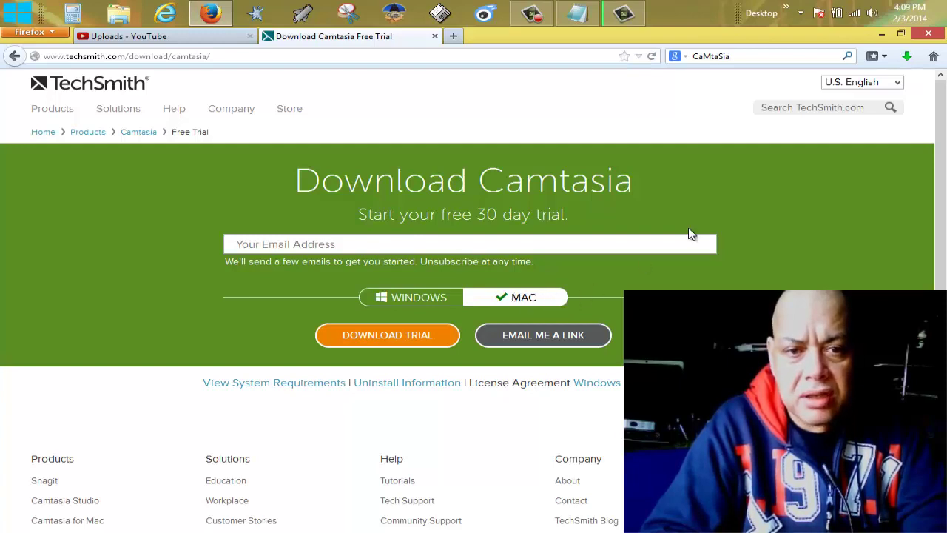
left_click_drag(942, 99, 880, 89)
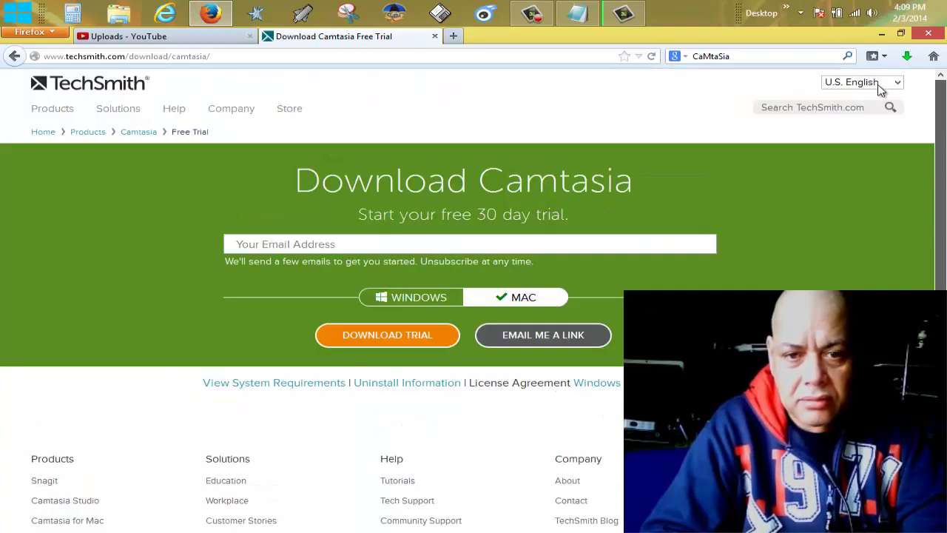
left_click(406, 300)
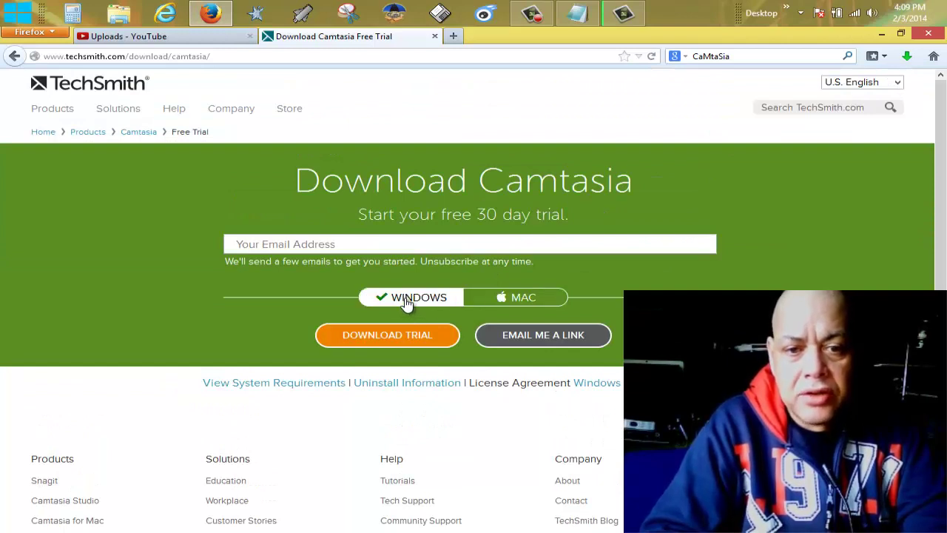
Enter an email address and submit it to download the Windows trial.
left_click(375, 341)
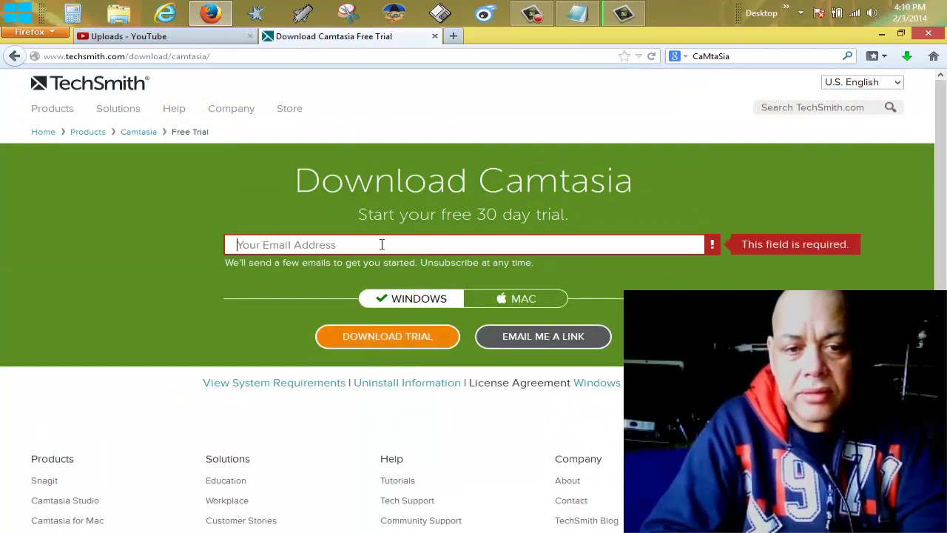
type("mY")
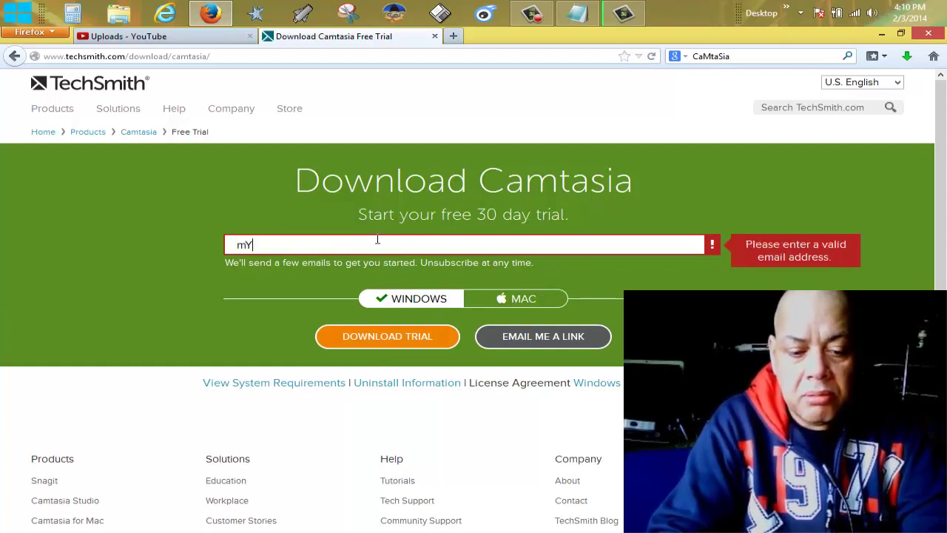
type("@eMAI")
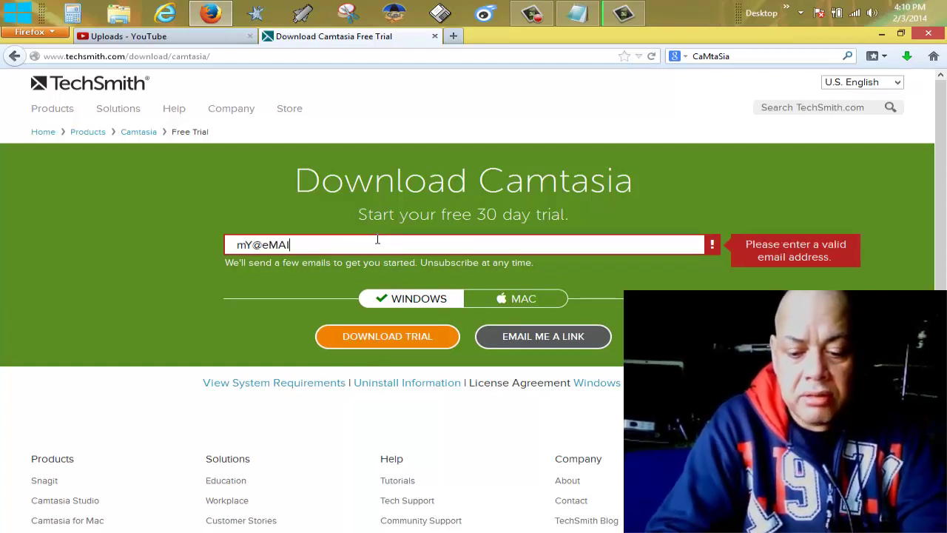
type(".LCOm")
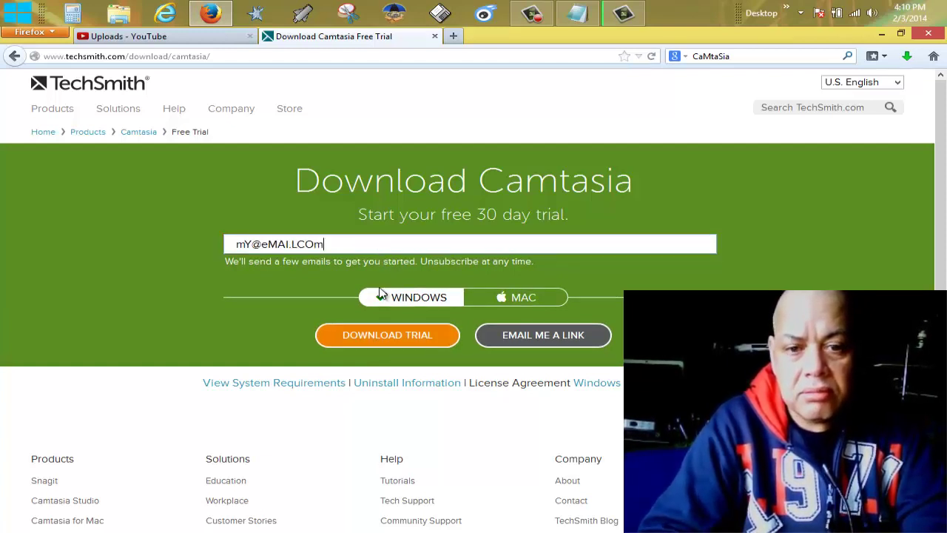
left_click(385, 345)
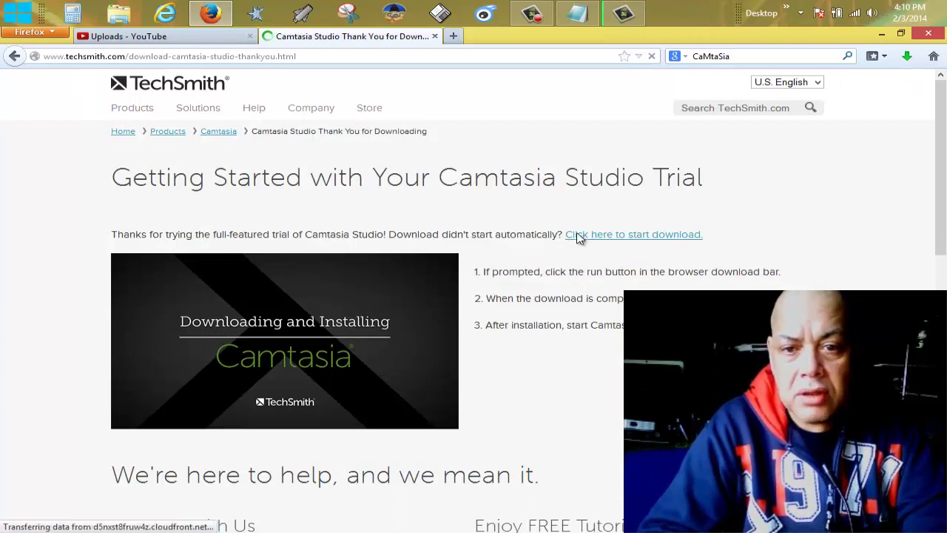
left_click(579, 235)
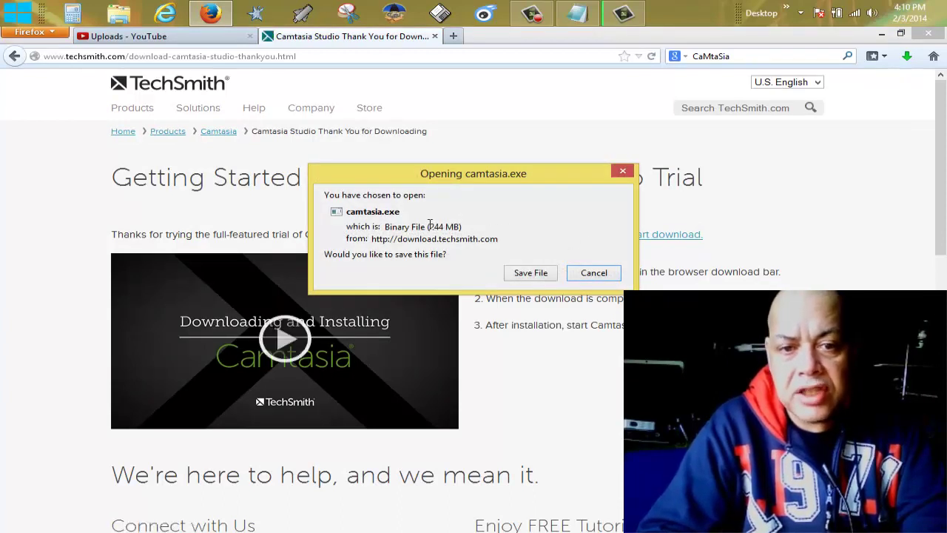
double_click(464, 227)
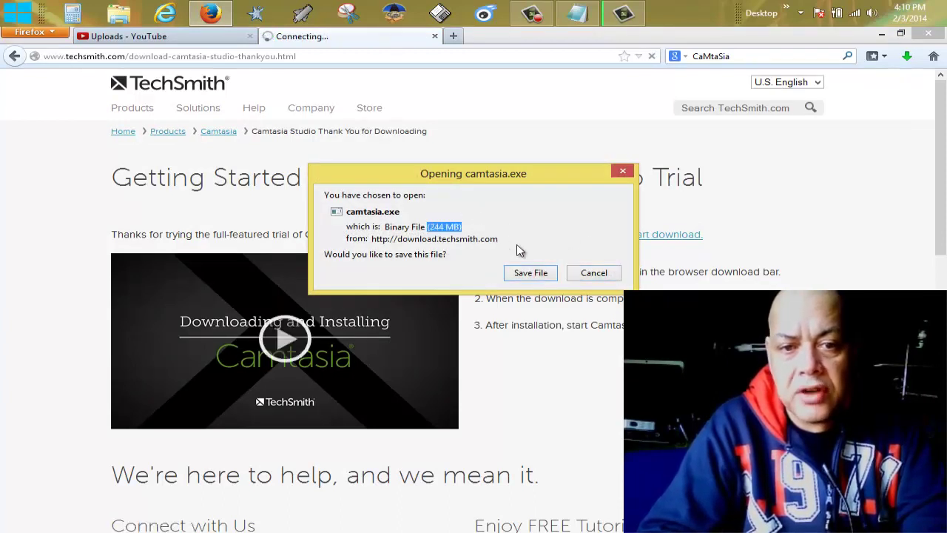
left_click(592, 274)
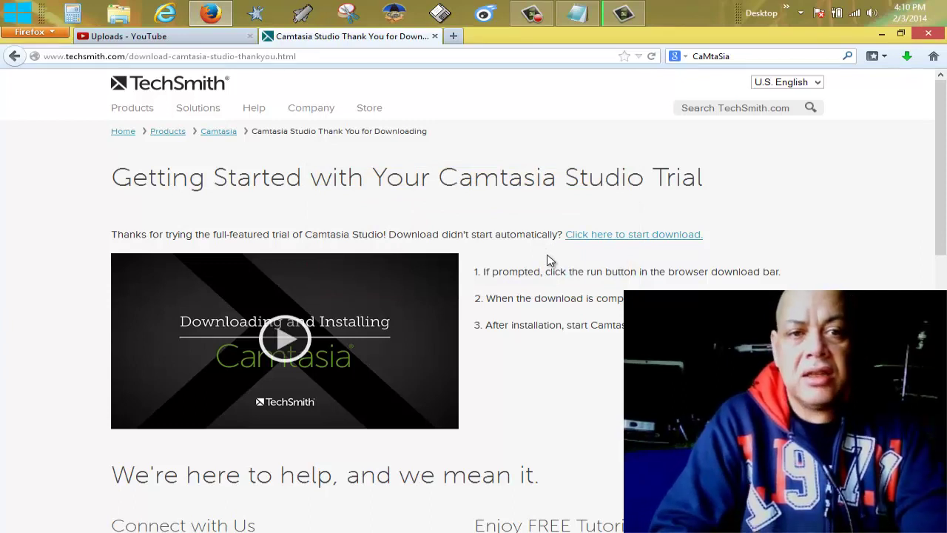